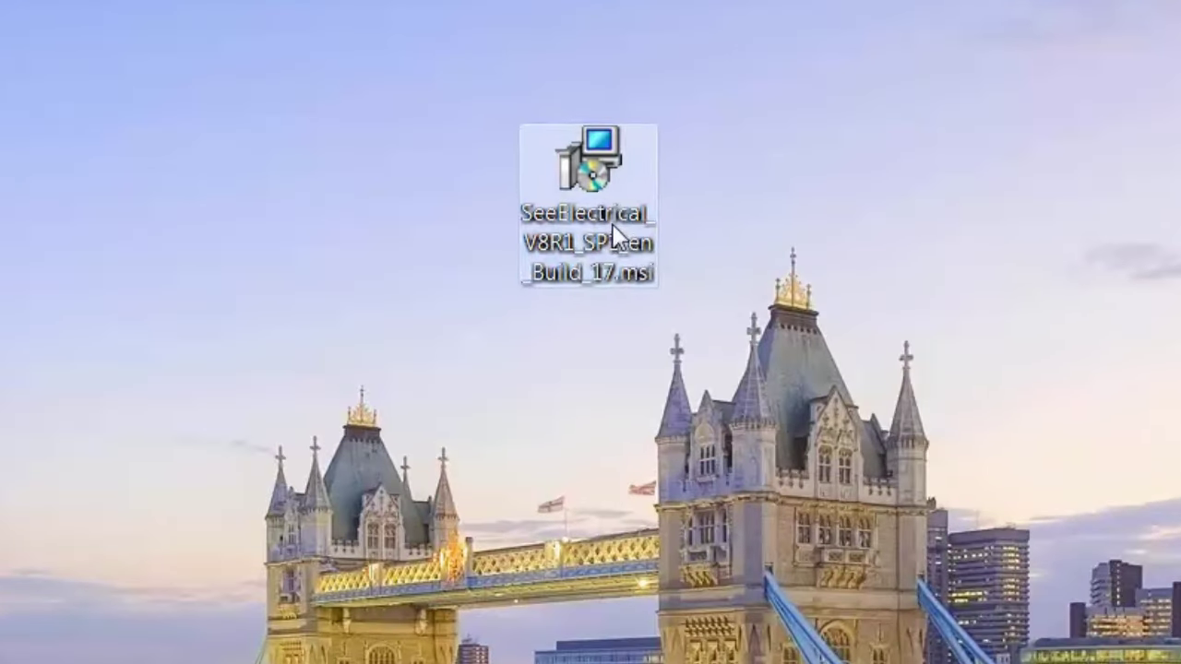
Show the details of the SEE Electrical V8R1 SP1 .msi installer package on the desktop
mouse_move(507, 177)
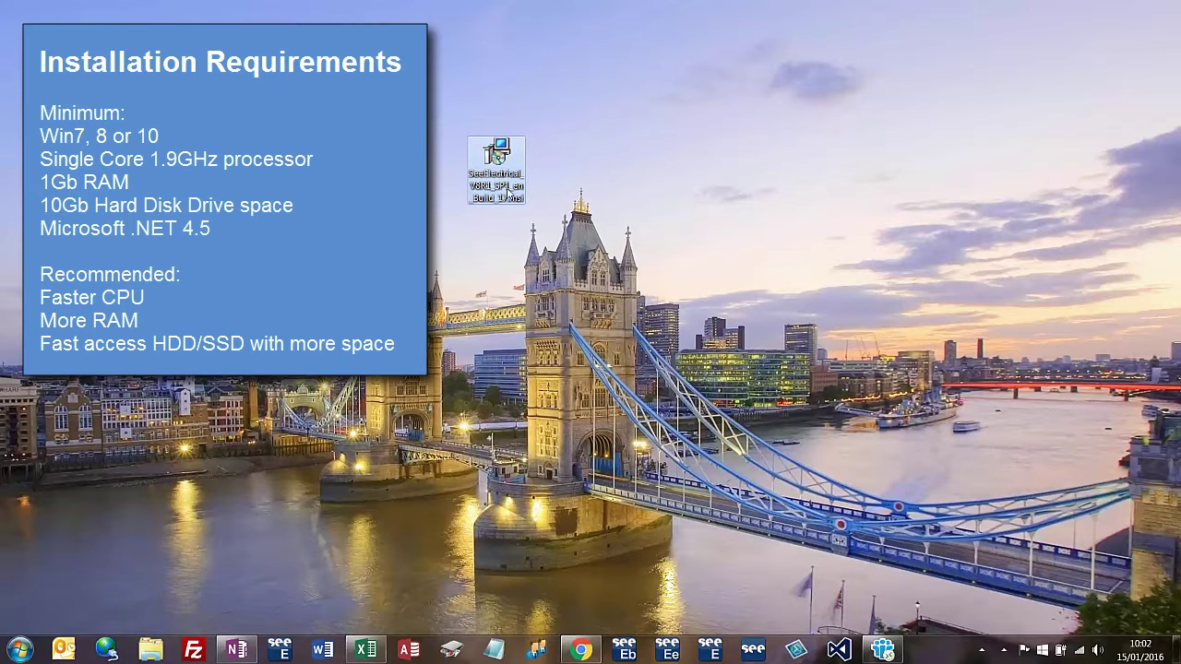
Run the installer, accept the licence terms, and keep default customer details and Complete setup
double_click(507, 187)
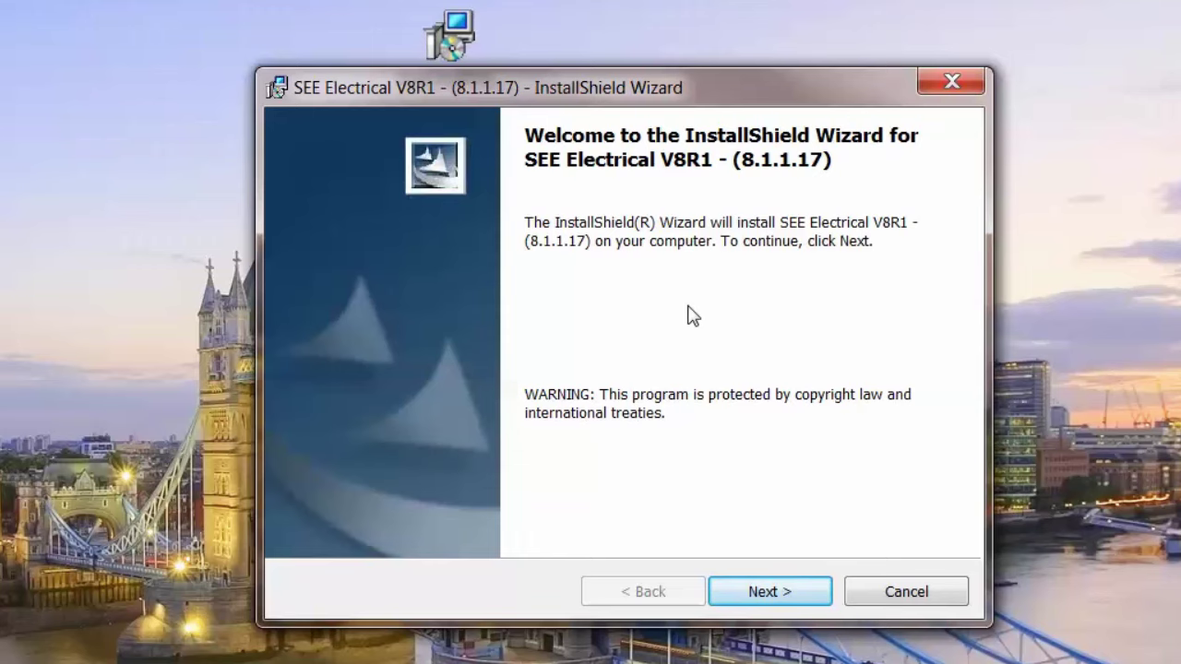
left_click_drag(707, 100, 698, 66)
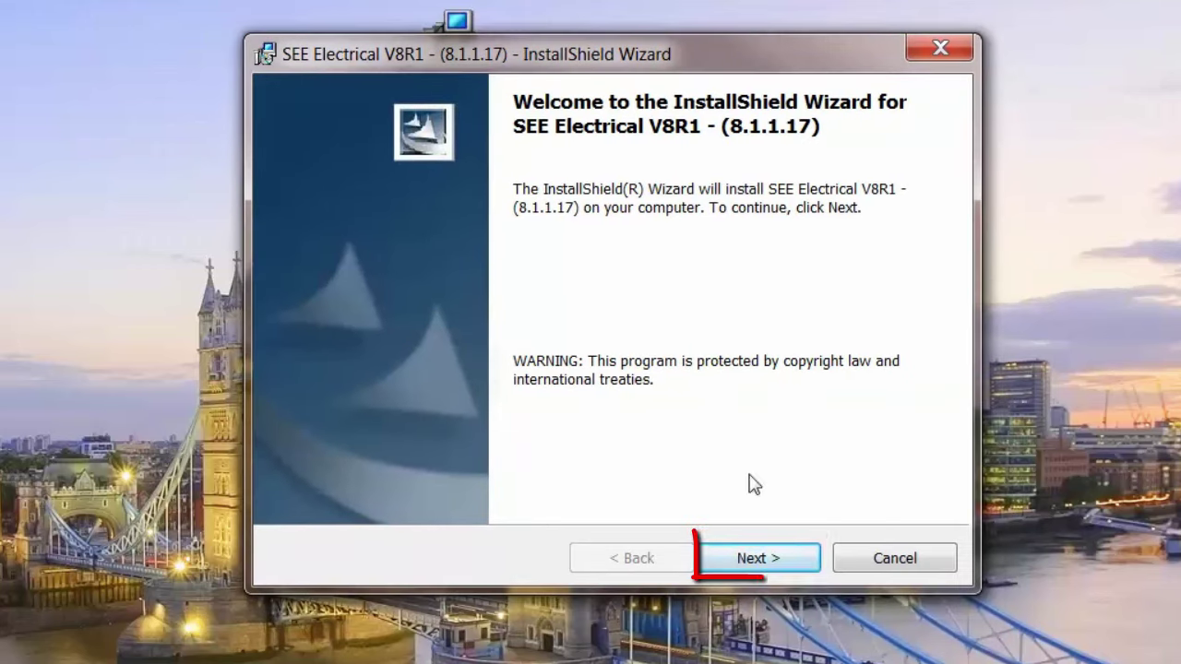
left_click(773, 559)
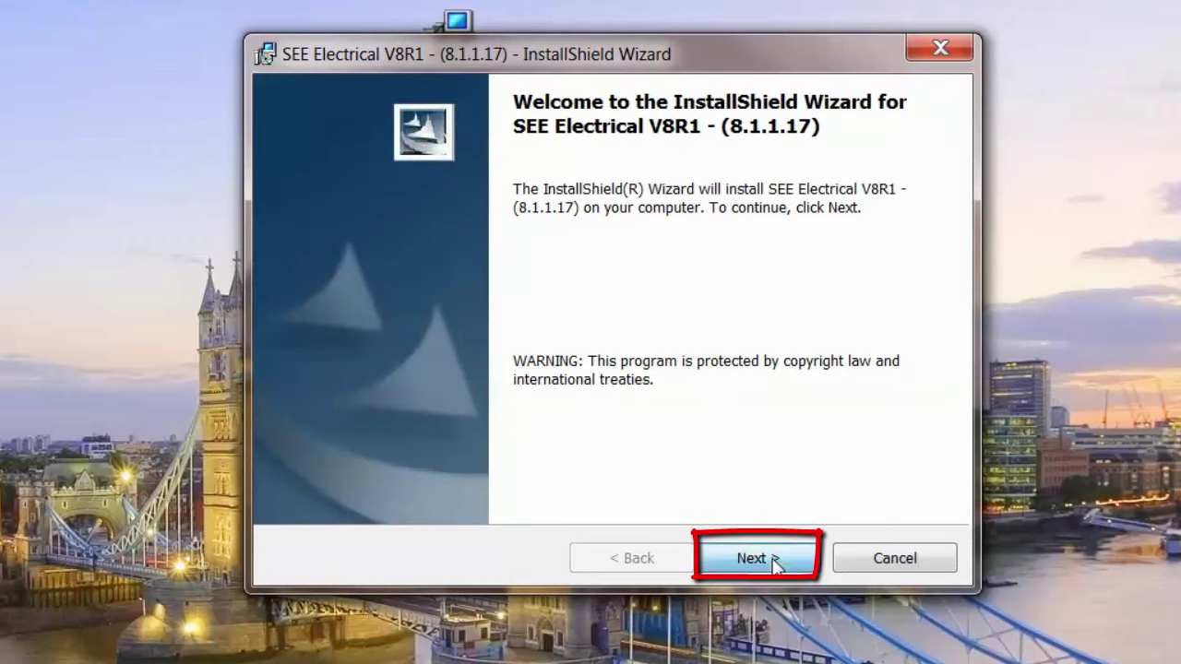
left_click(390, 453)
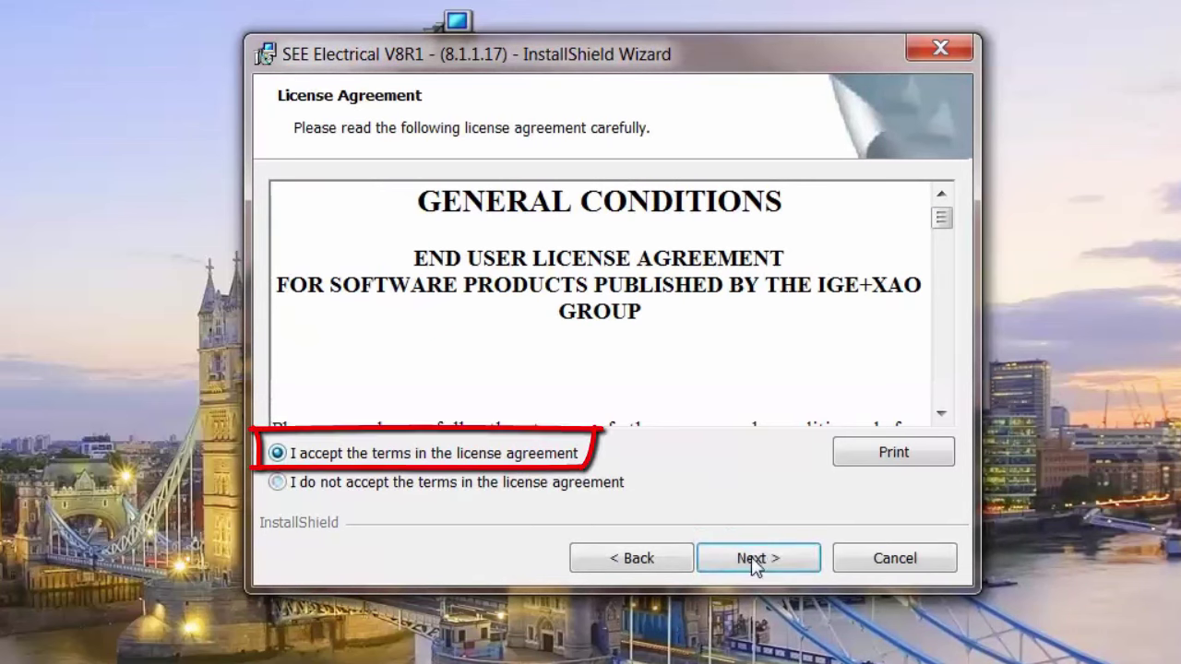
left_click(773, 559)
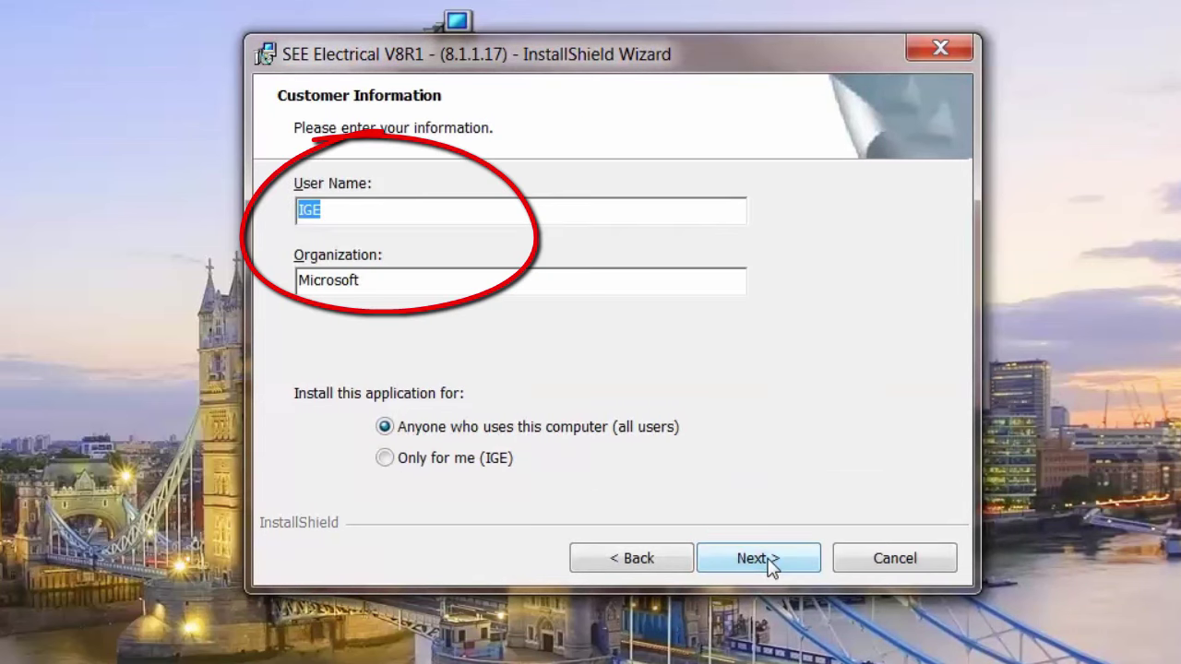
left_click(773, 561)
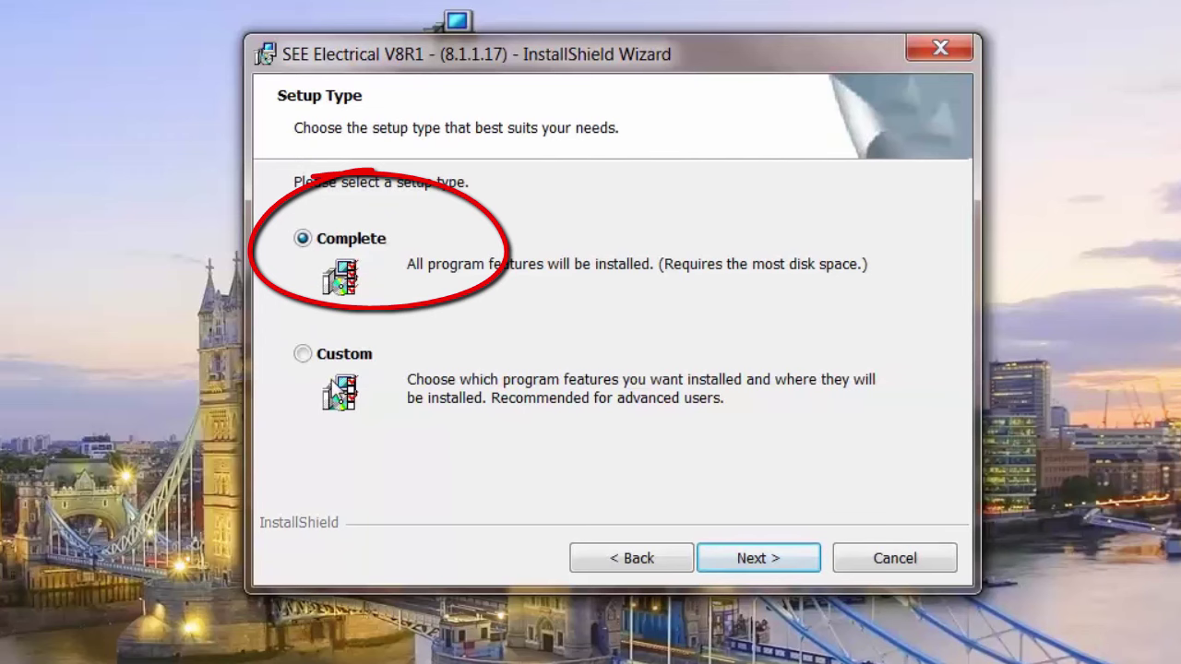
left_click(783, 561)
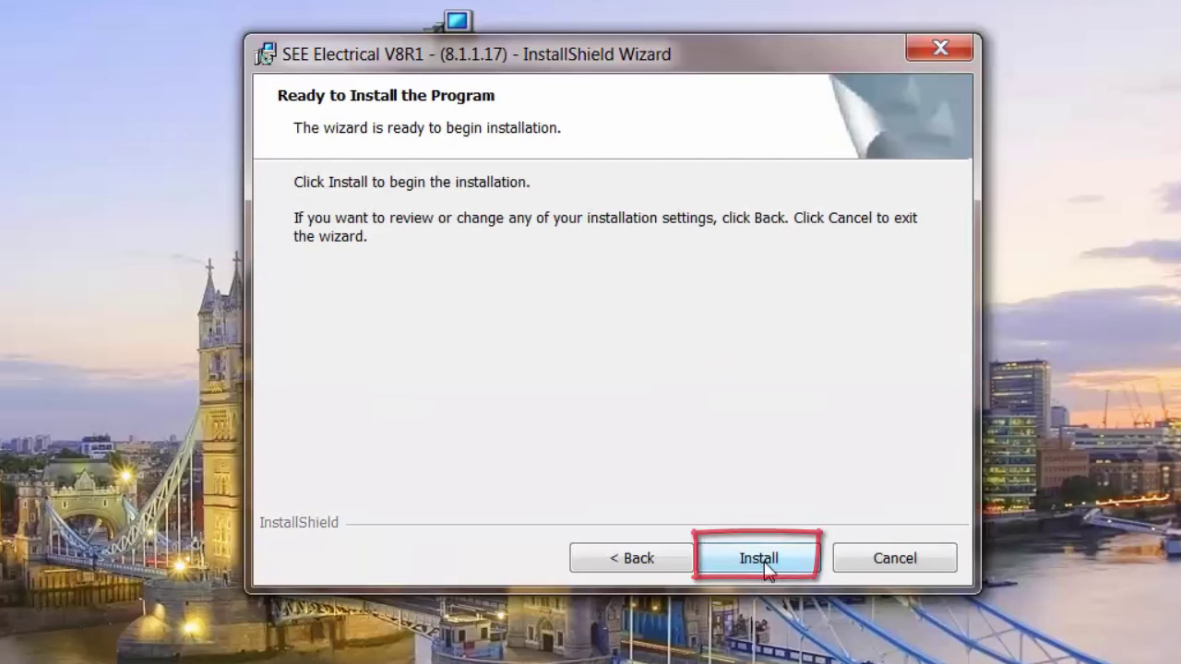
Install SEE Electrical V8R1 8.1.1.17 until the wizard's Completed page appears
left_click(782, 565)
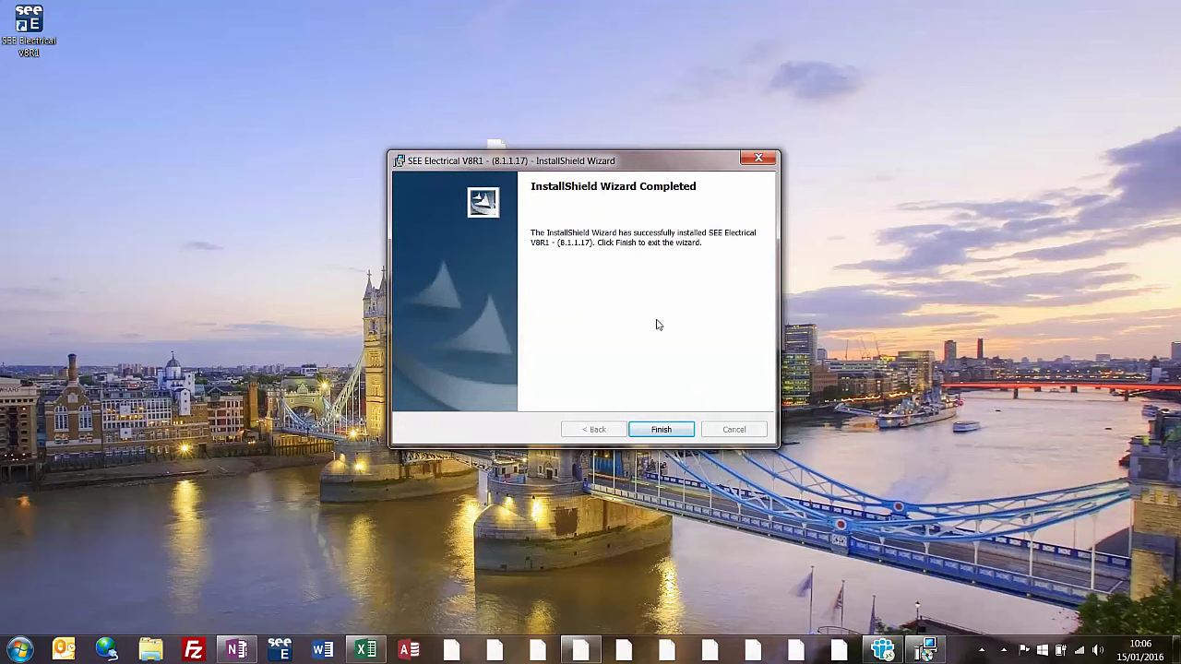
Finish the installer, move the SEE Electrical V8R1 shortcut to mid-desktop, and launch it
left_click(672, 435)
left_click_drag(45, 11, 691, 232)
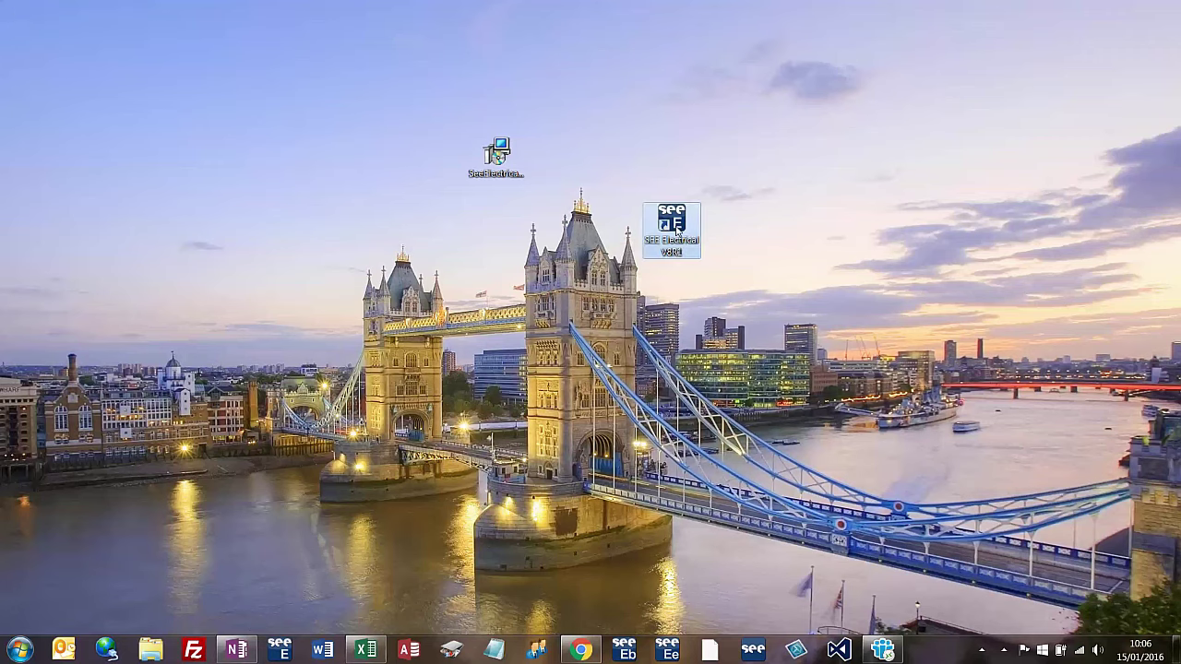
double_click(676, 230)
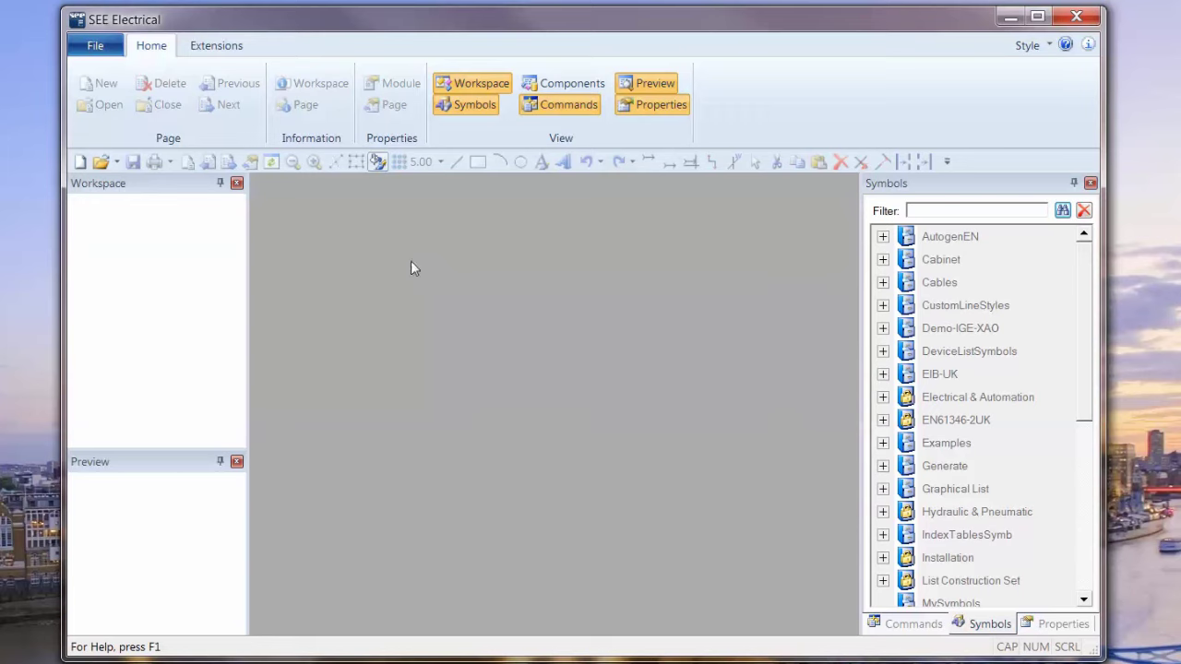
From the About window, choose 'Test software for 30 days now' in licensing, then close About
left_click(106, 48)
left_click(255, 15)
left_click(1088, 45)
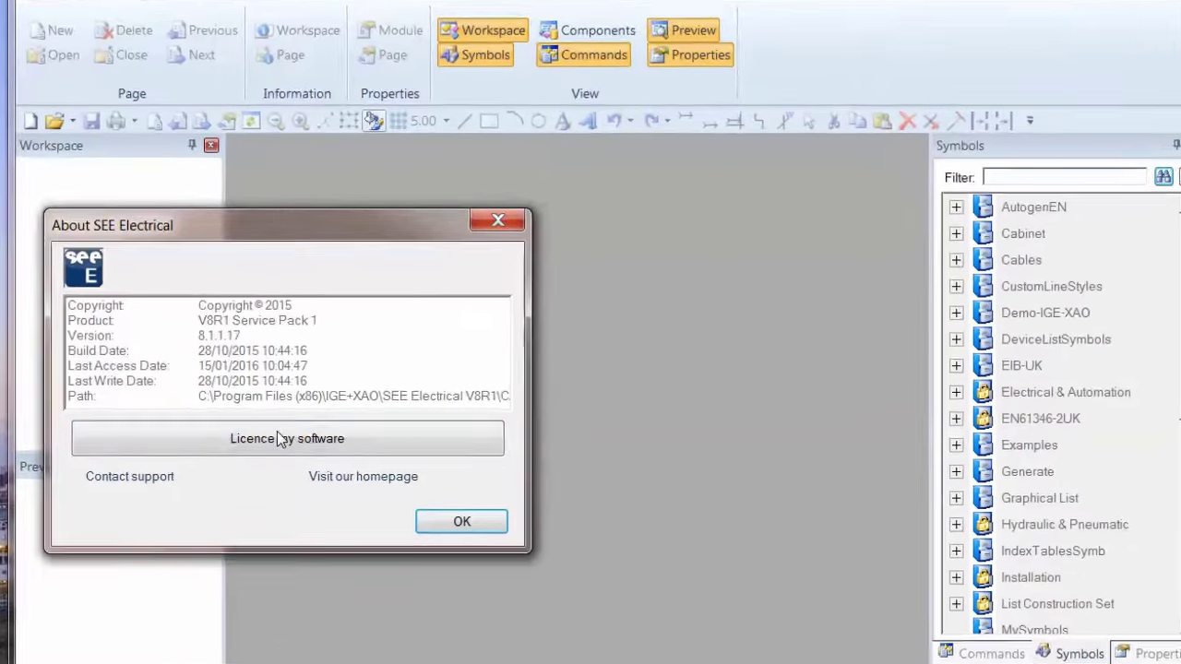
left_click(286, 439)
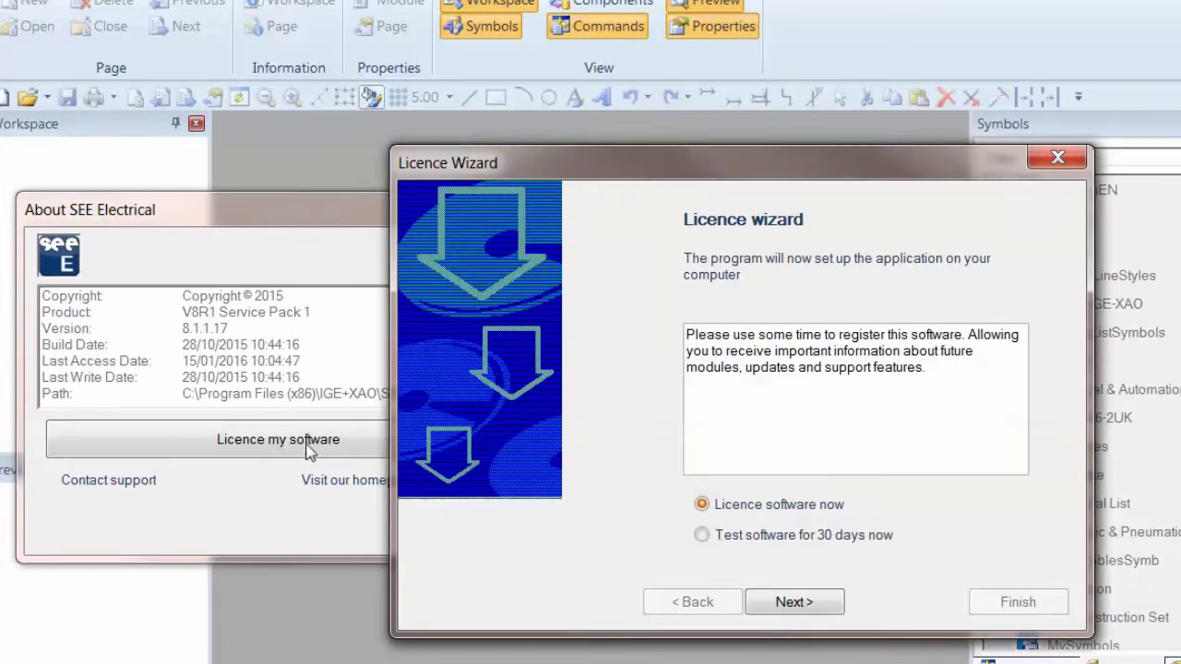
left_click(747, 534)
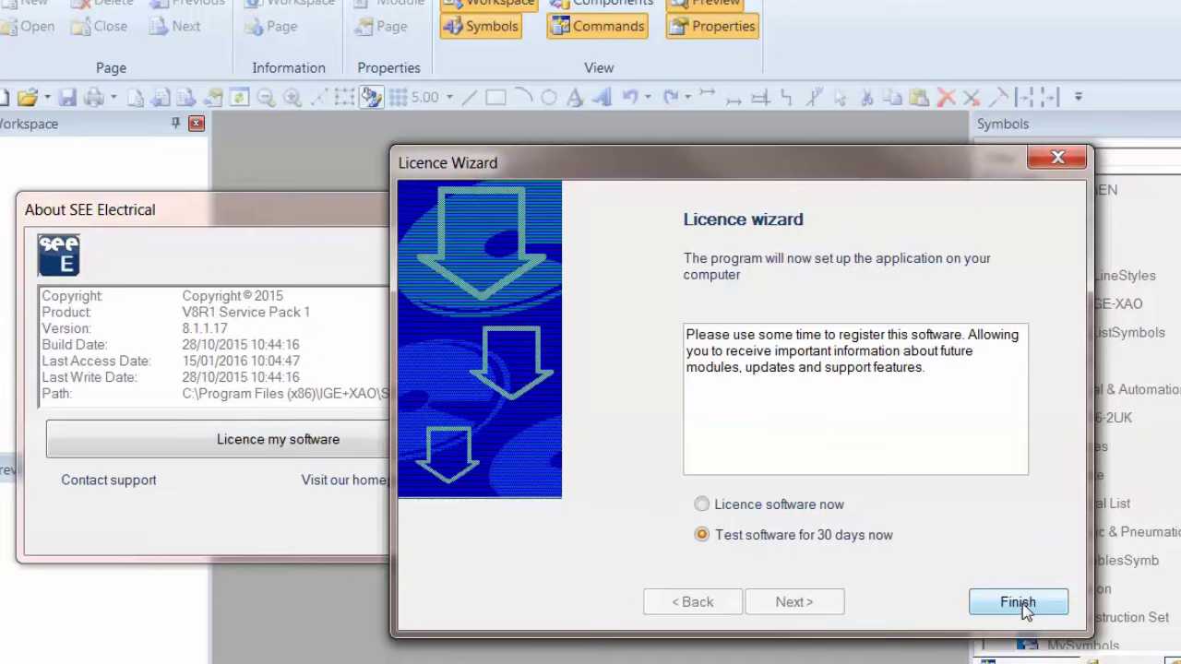
left_click(1019, 604)
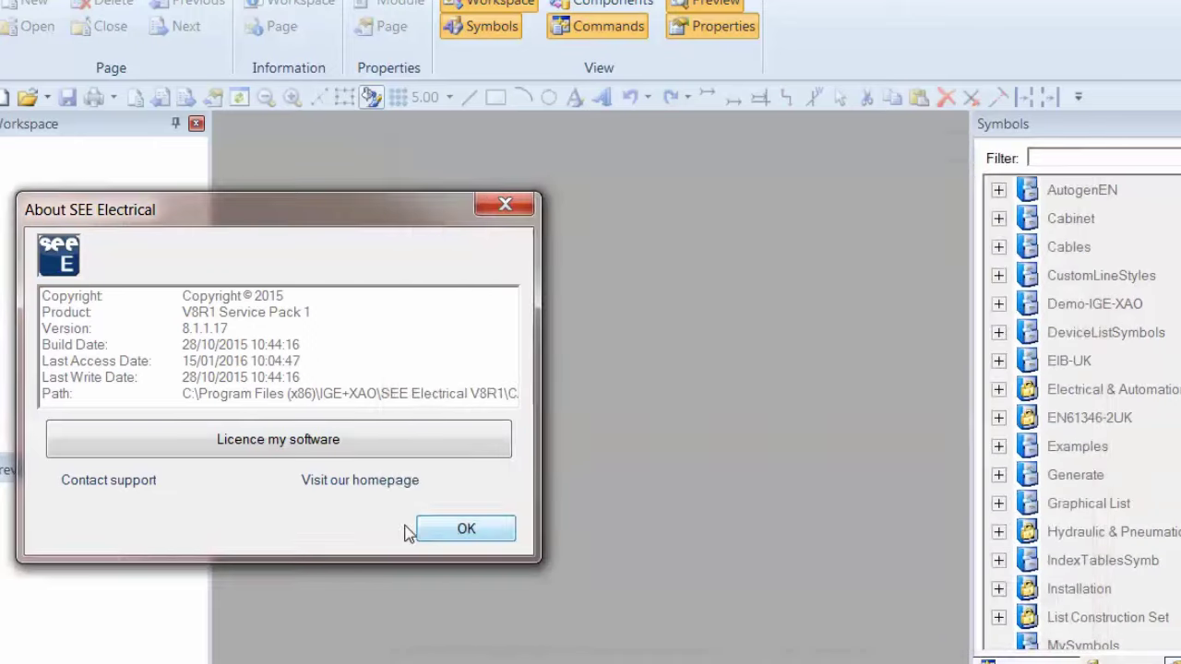
left_click(465, 531)
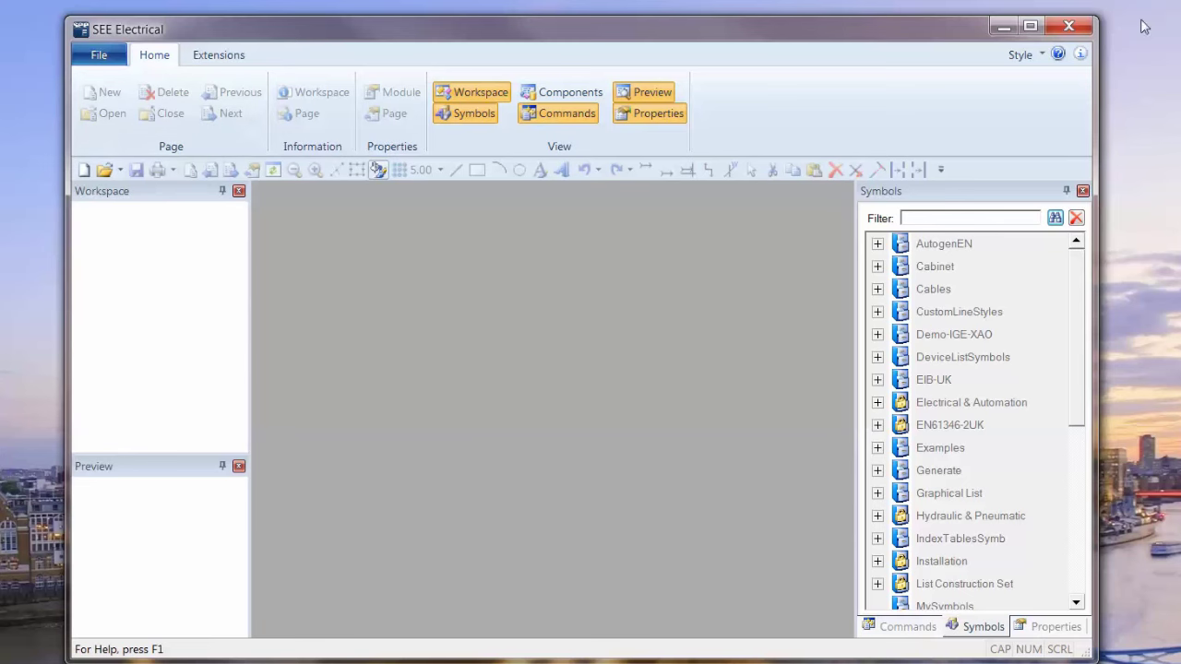
Restart licensing, pass registration details, and choose software-key protection with 'Licence from Internet'
left_click(1081, 55)
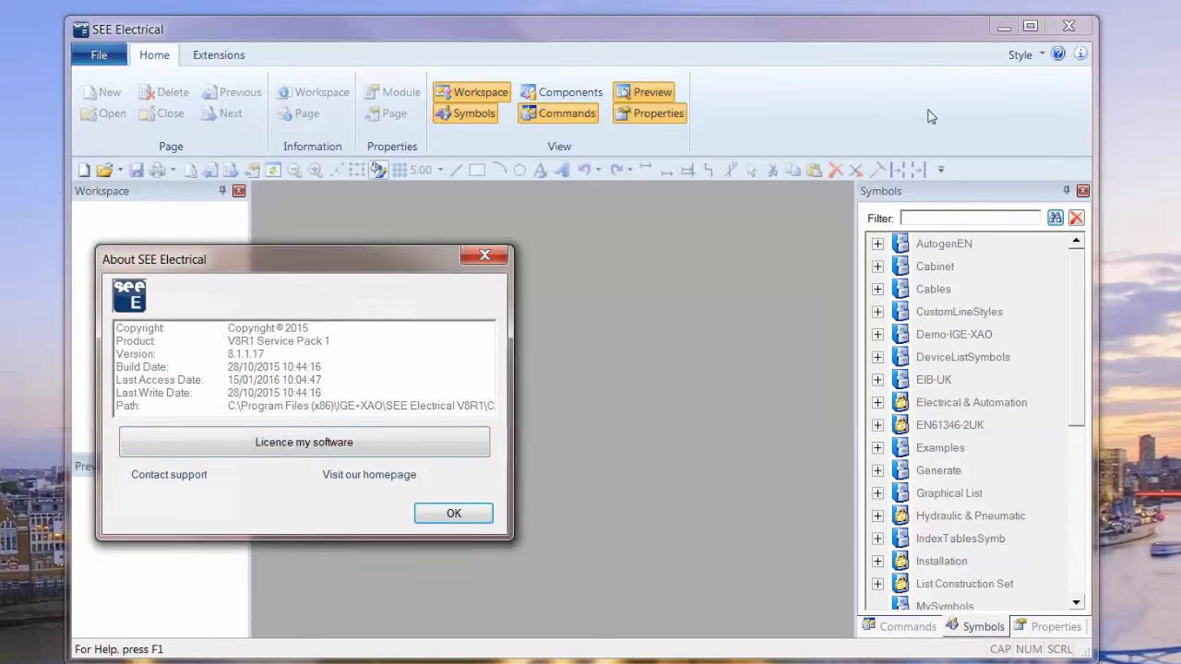
left_click(320, 444)
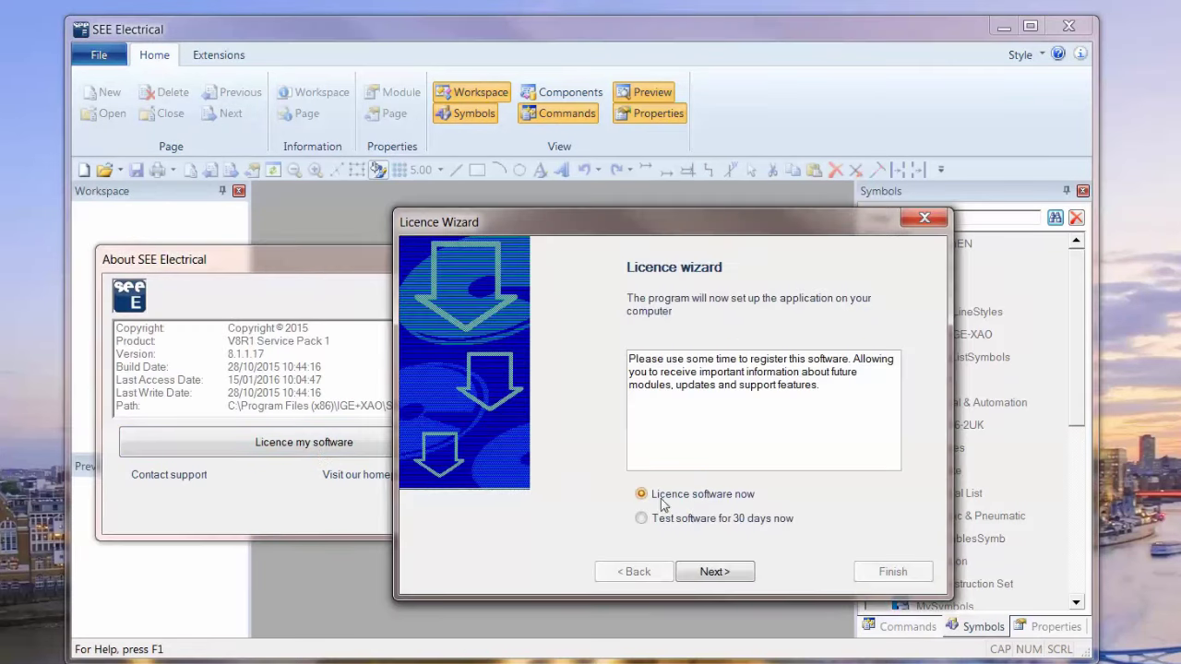
left_click(714, 572)
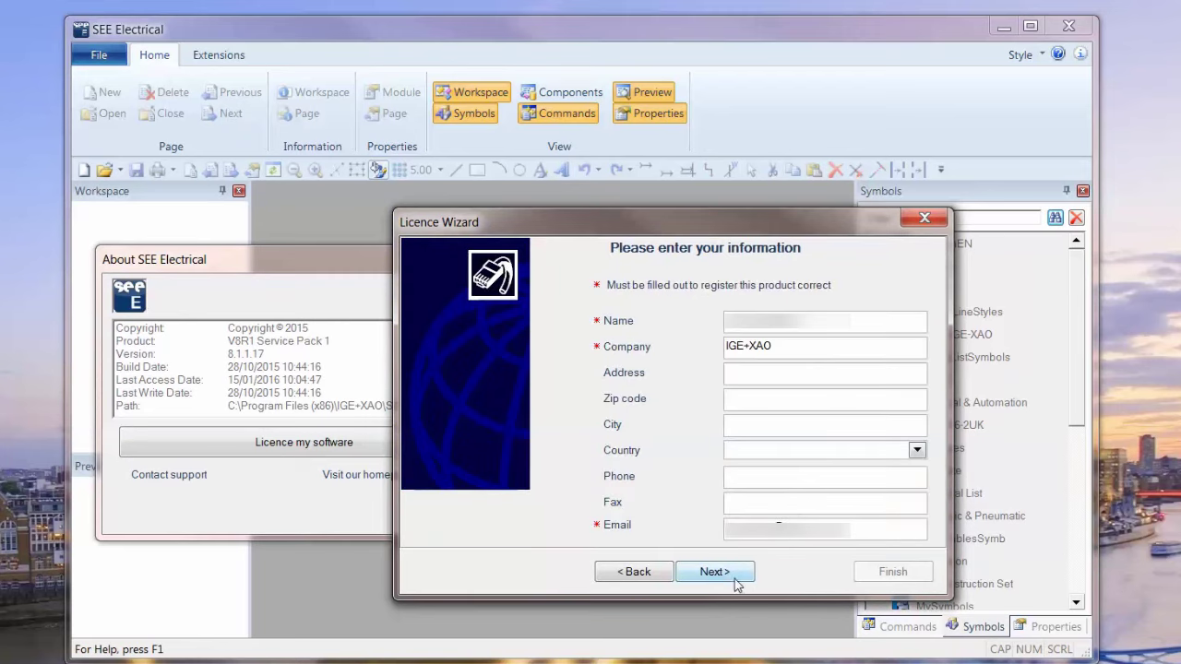
left_click(737, 576)
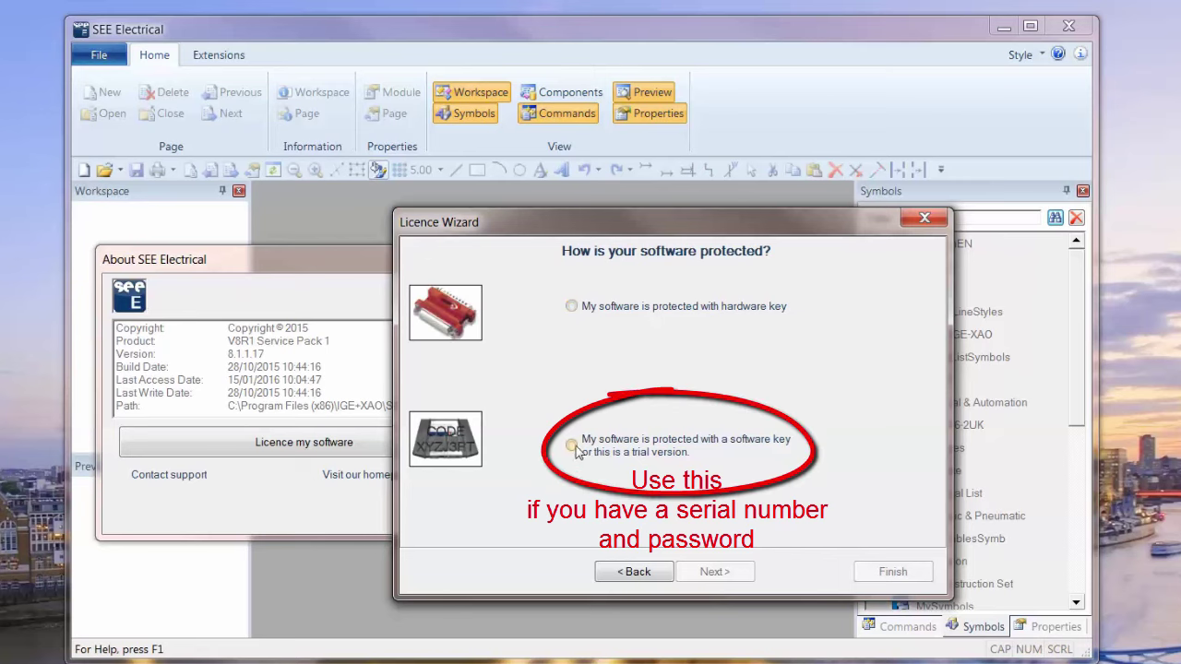
left_click(571, 446)
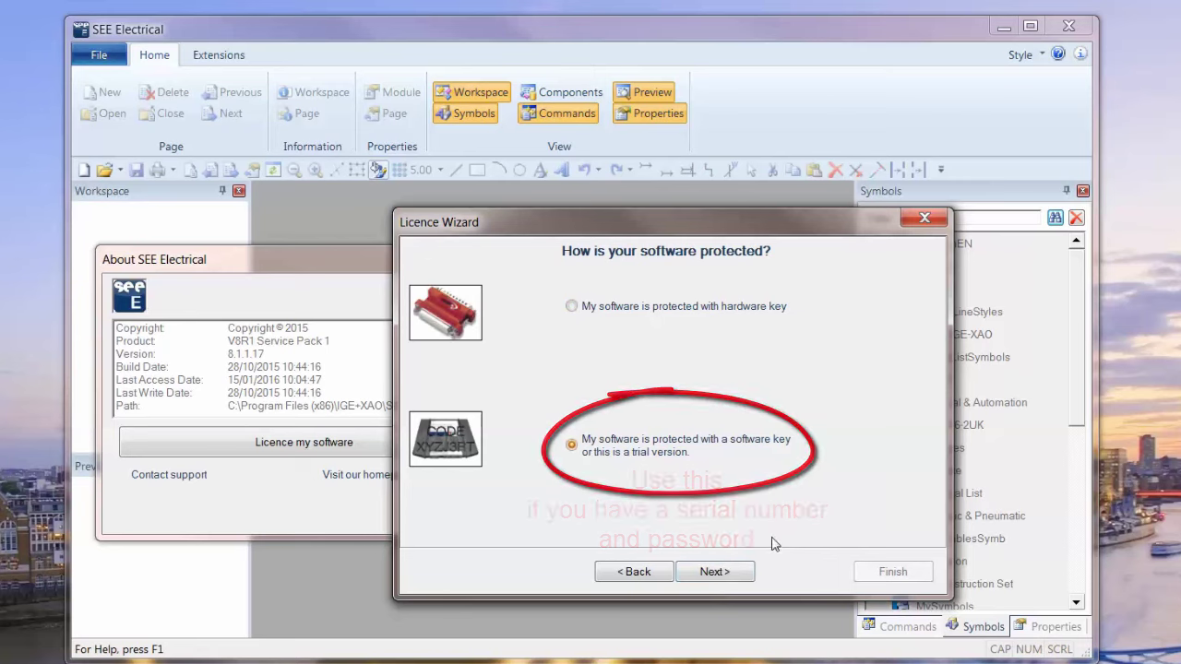
left_click(733, 573)
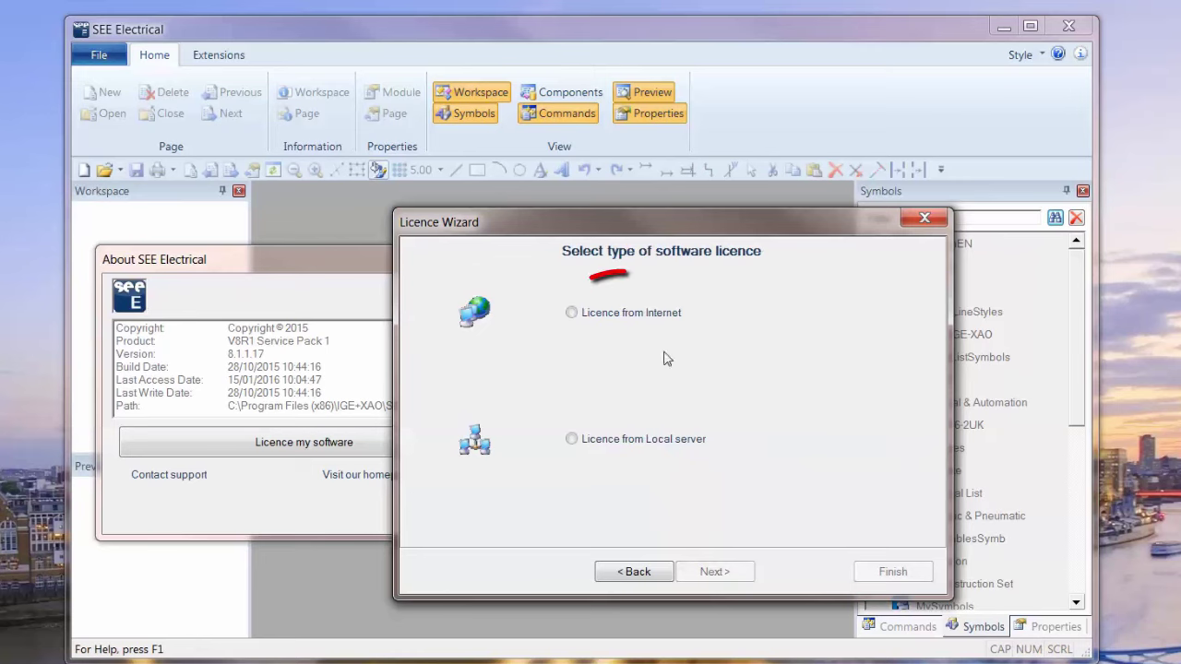
left_click(572, 313)
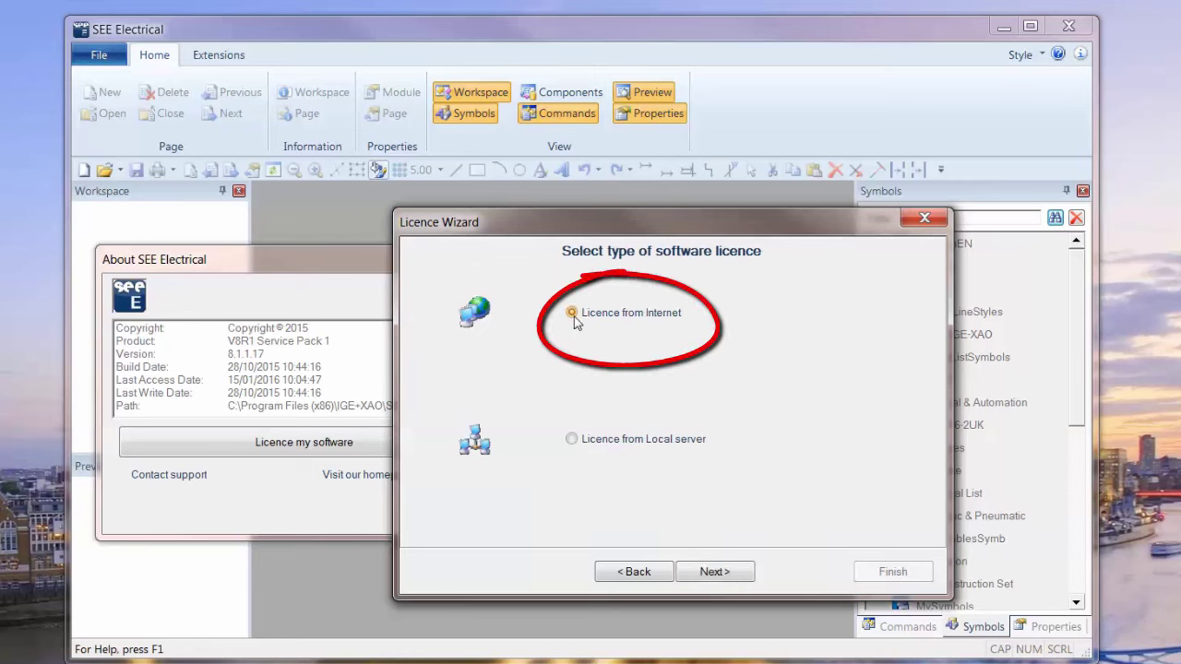
left_click(728, 573)
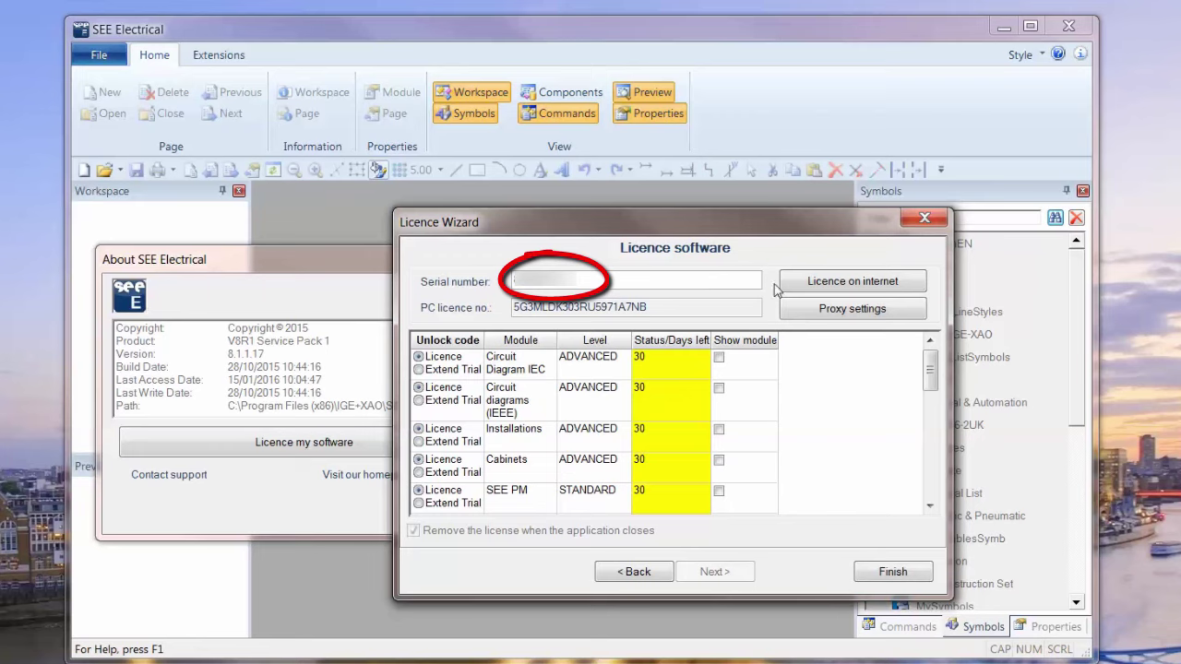
Request licence codes online, review the unlock-code log, then close the licensing window and wizard
left_click(872, 286)
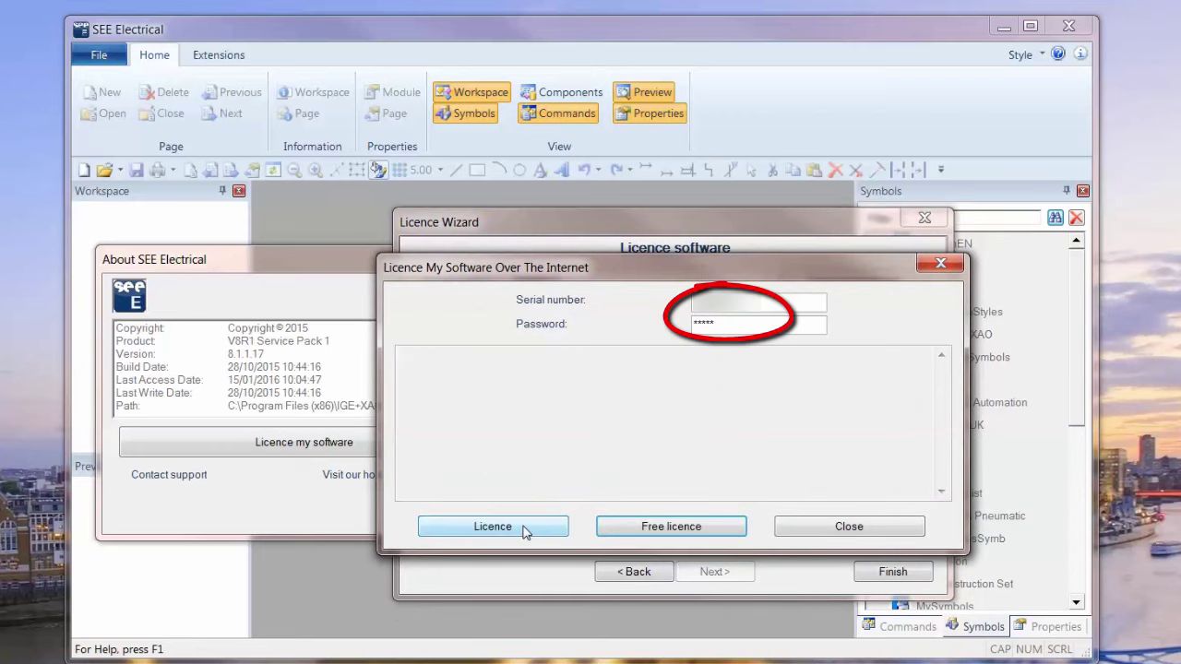
left_click(514, 534)
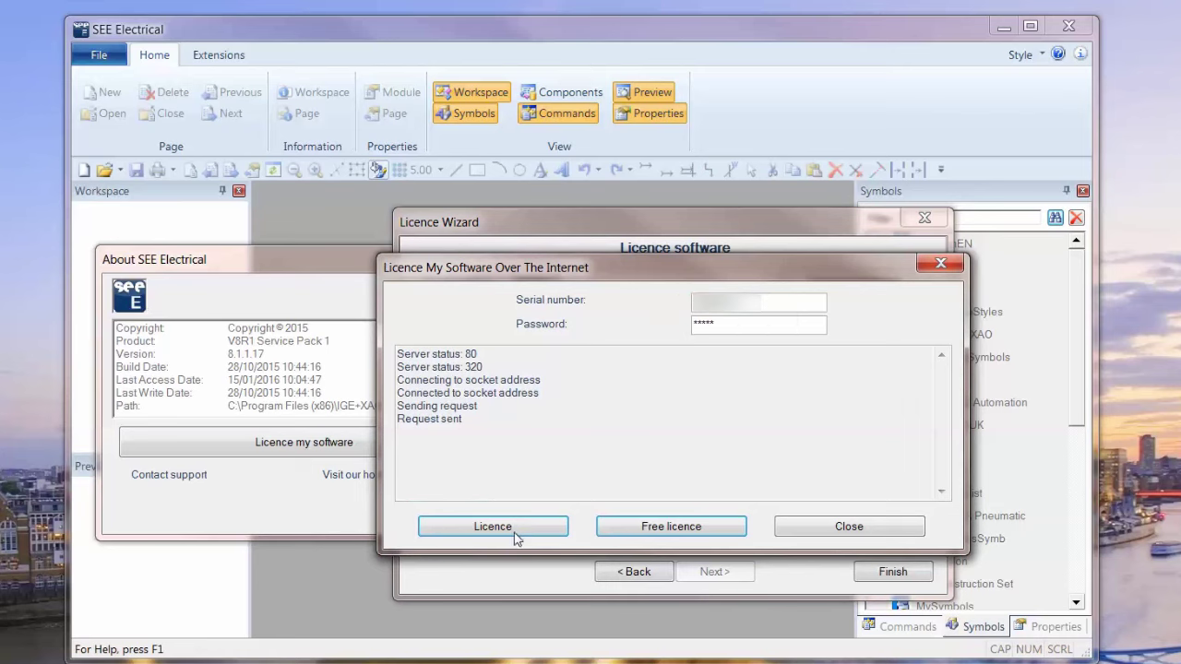
left_click_drag(945, 482, 822, 387)
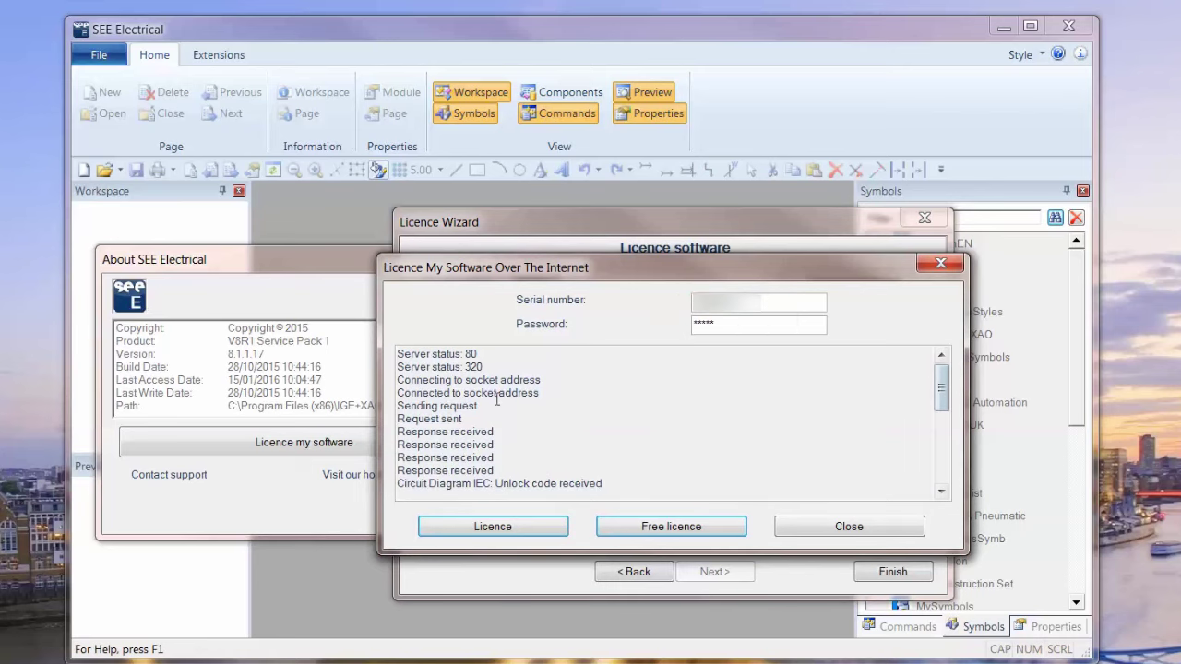
left_click(941, 490)
left_click(941, 491)
left_click(941, 490)
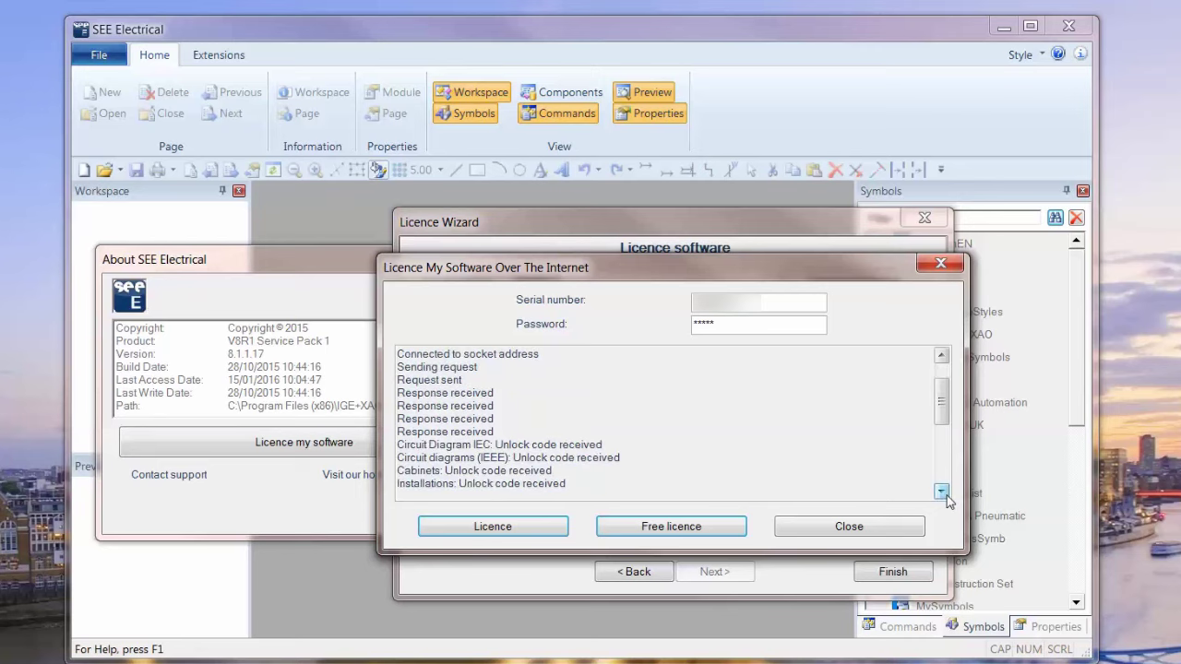
left_click_drag(497, 445, 602, 445)
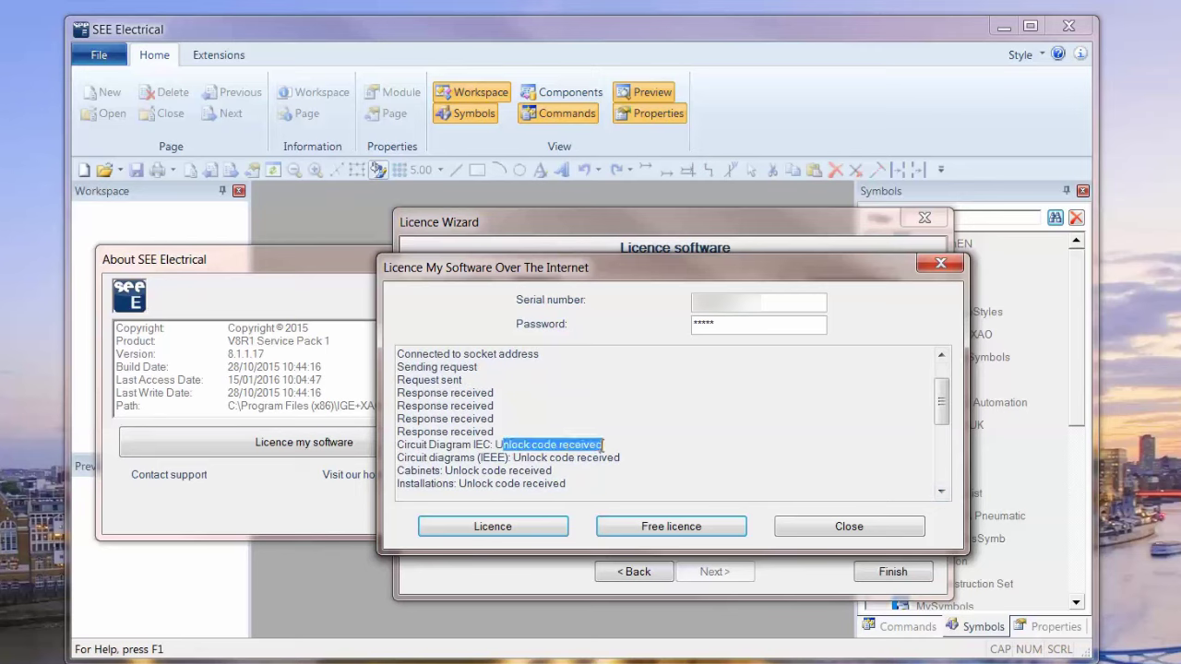
left_click(943, 468)
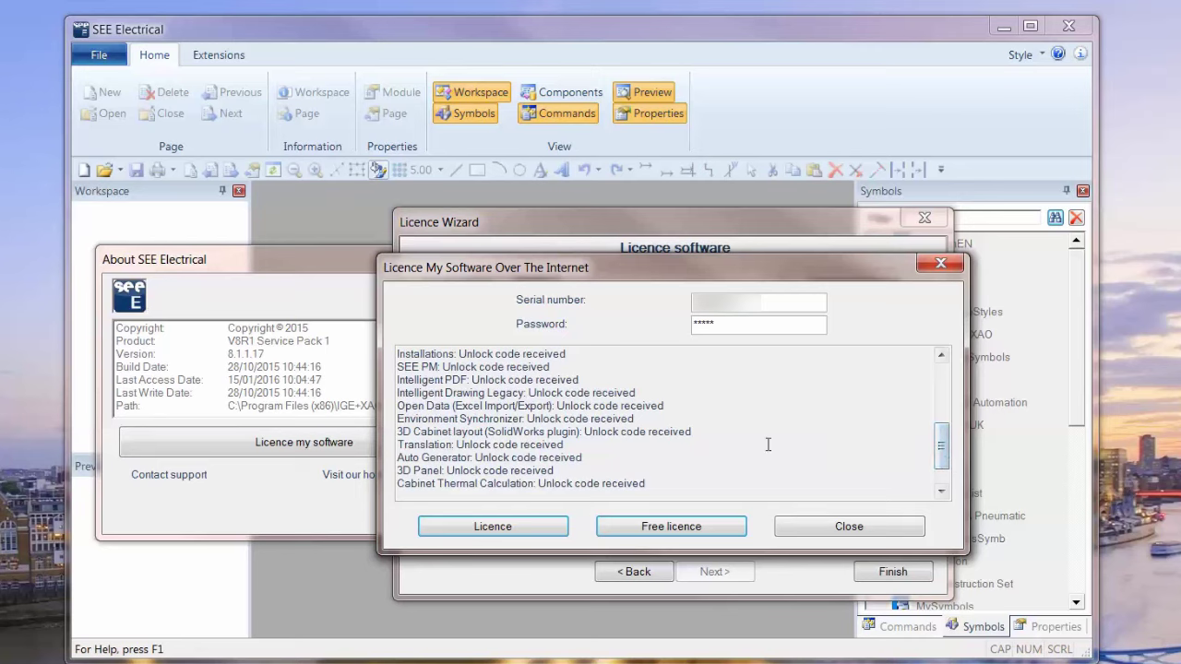
left_click_drag(944, 452, 948, 466)
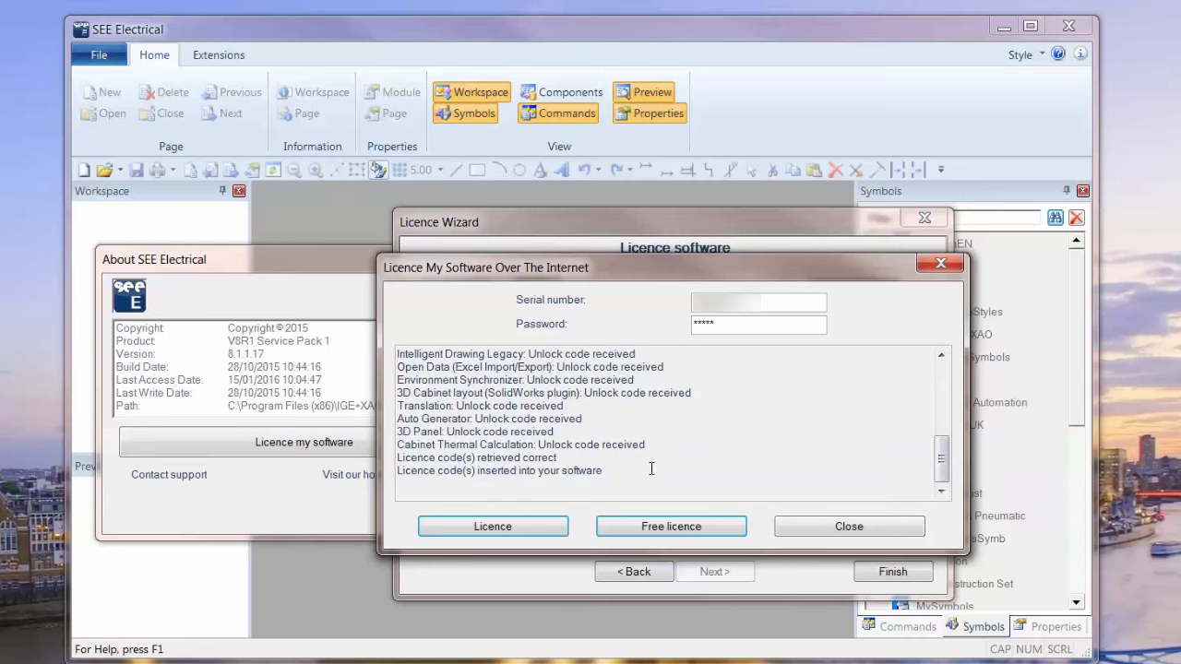
left_click(820, 528)
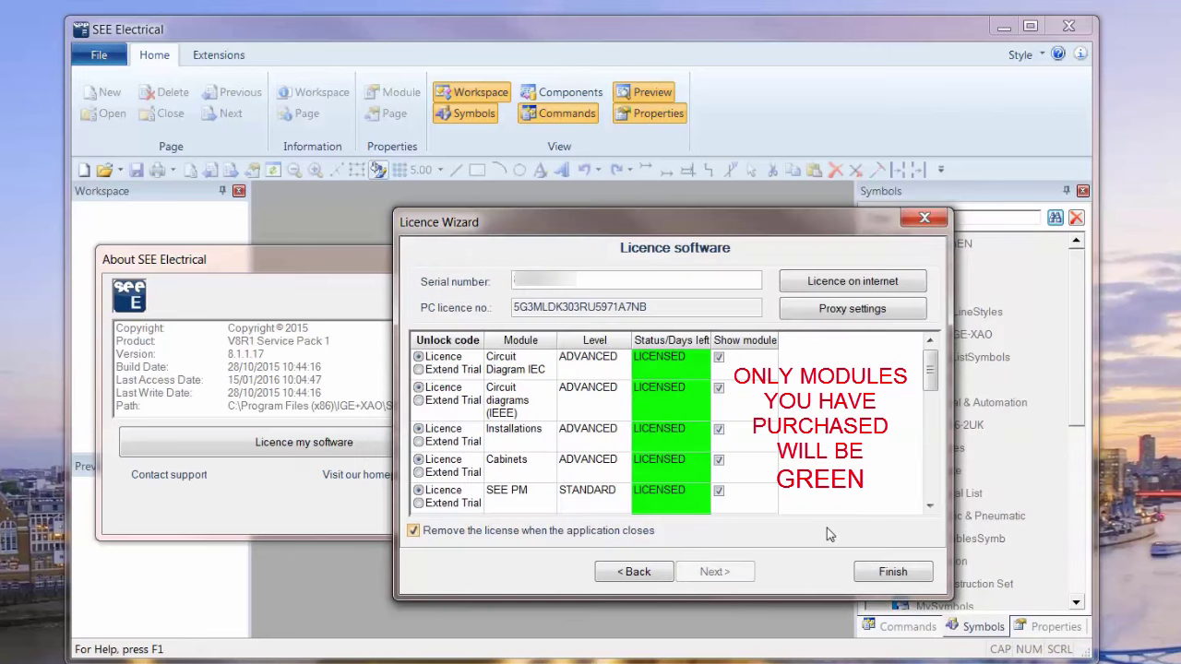
left_click(893, 573)
Close About and start a new workspace with File > New, saving in V8R1 Projects
left_click(457, 513)
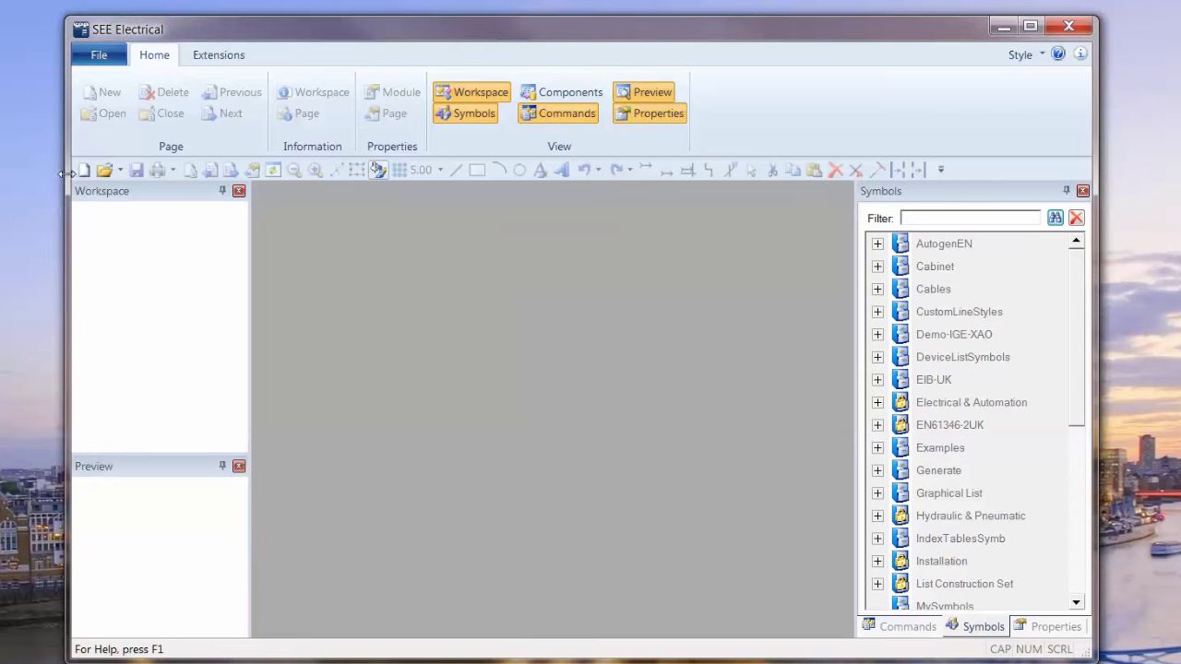
left_click(97, 55)
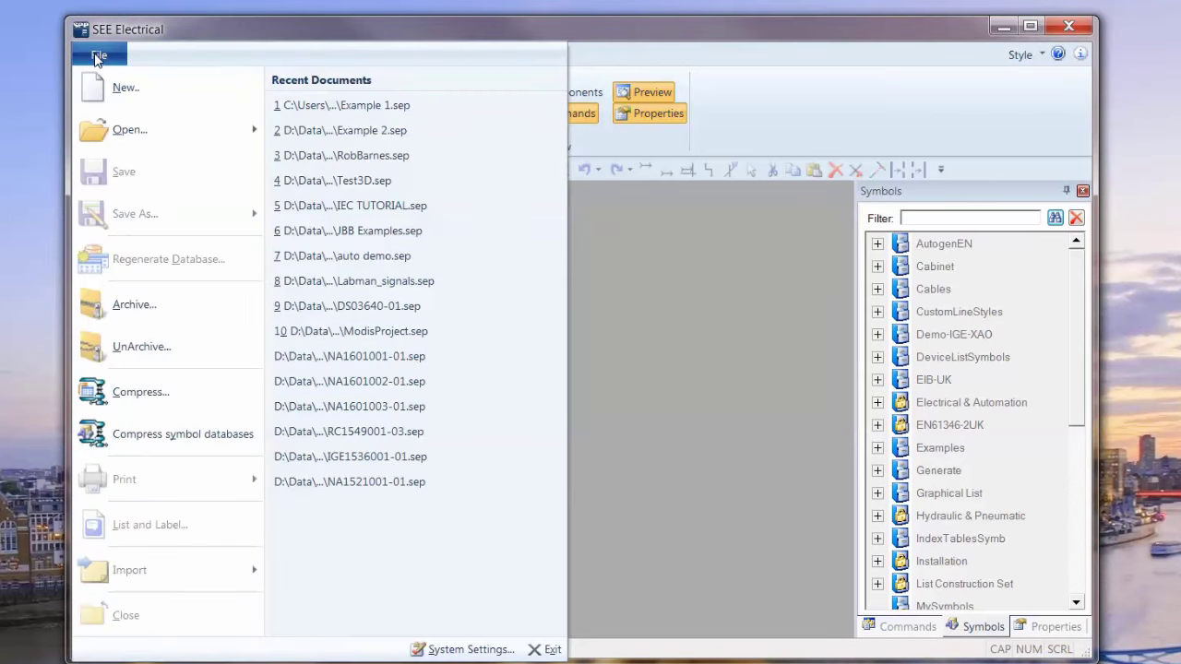
left_click(109, 96)
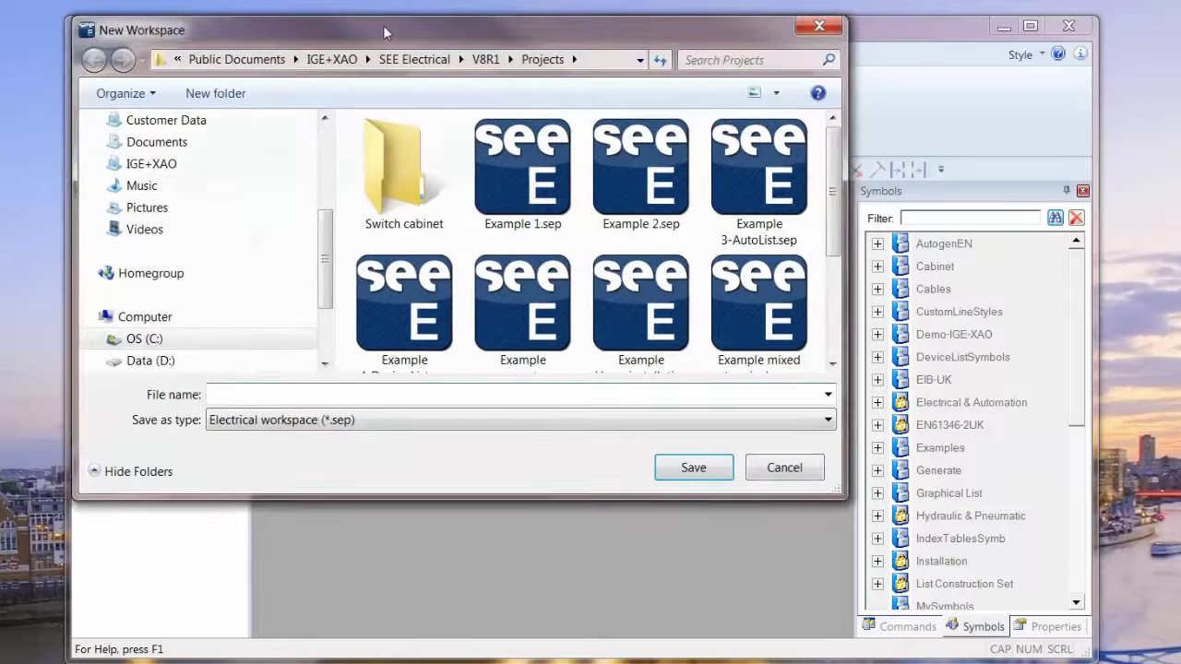
left_click_drag(383, 25, 422, 60)
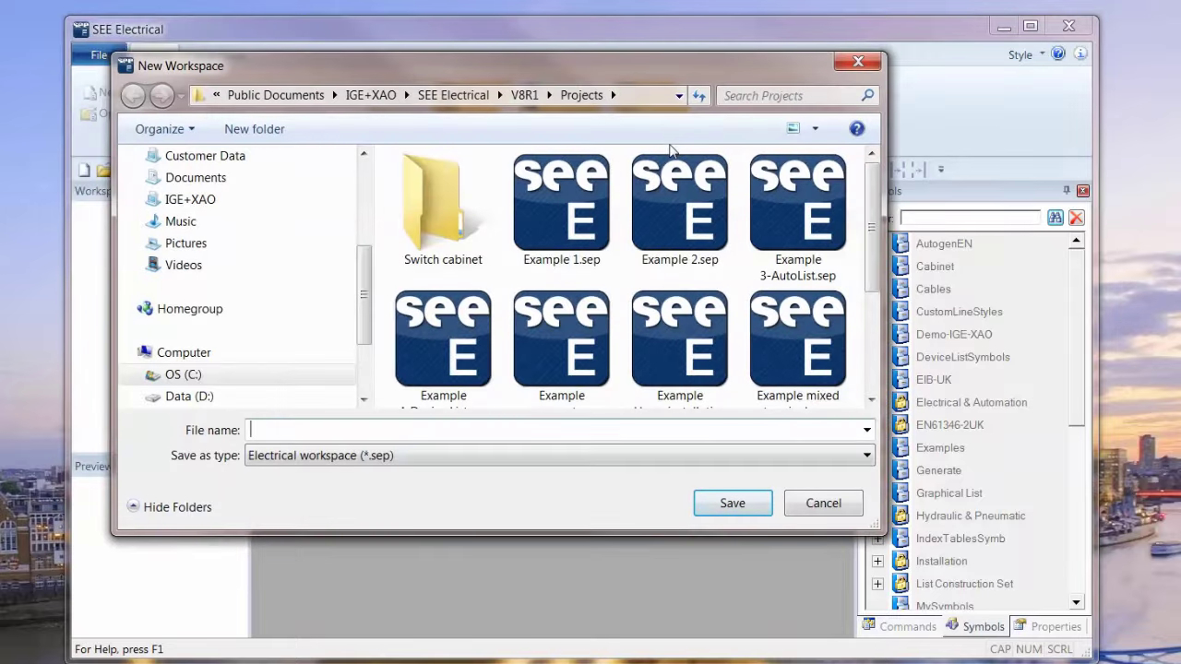